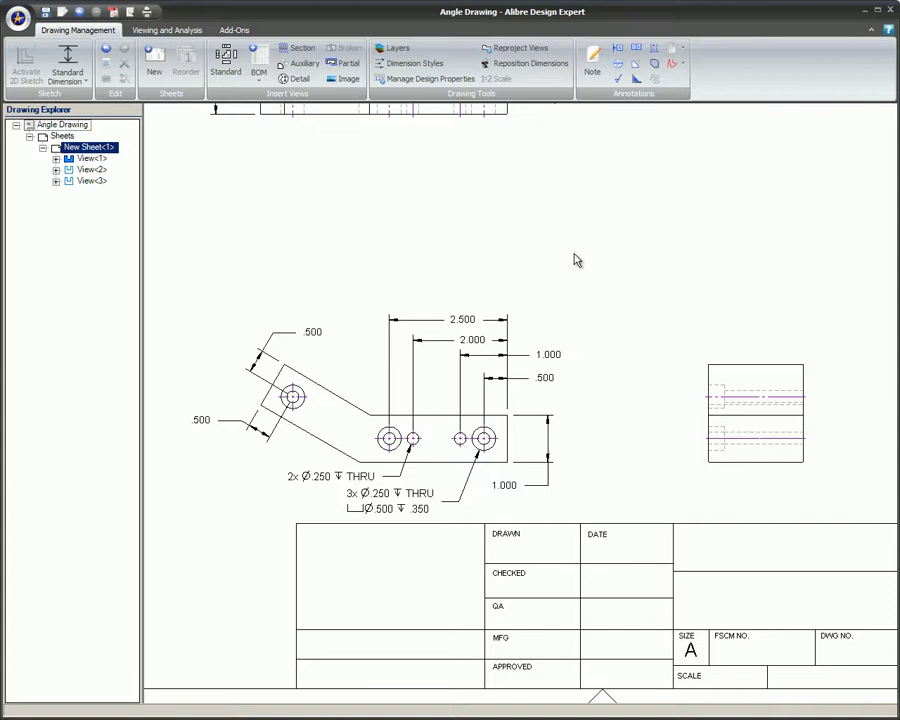
Step: Activate a sketch in the front view and draw a line along the hole centreline past the part's right end
left_click(537, 333)
right_click(537, 333)
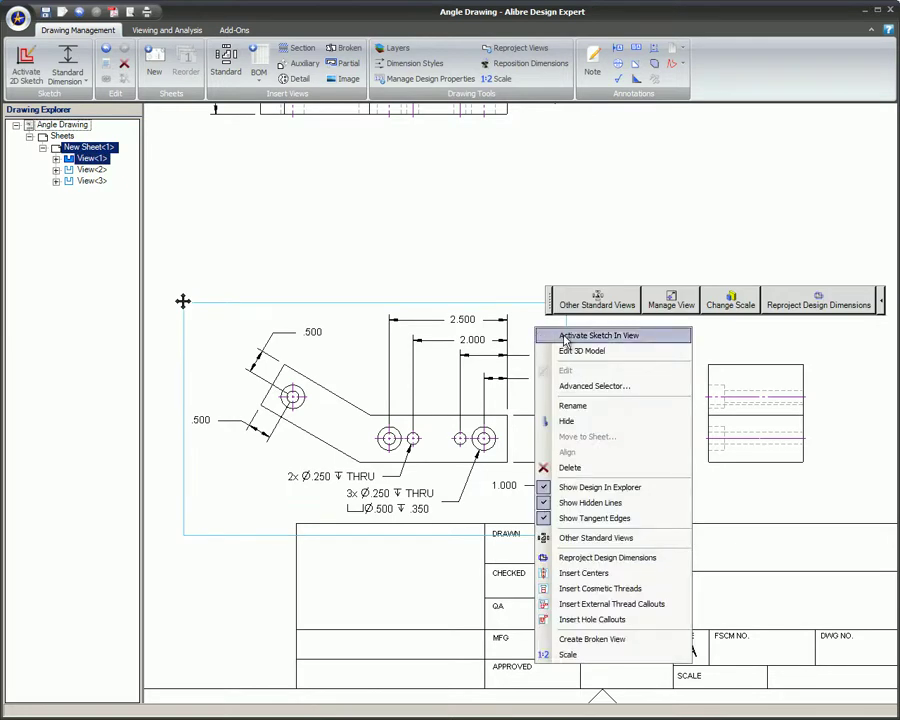
left_click(564, 335)
right_click(554, 333)
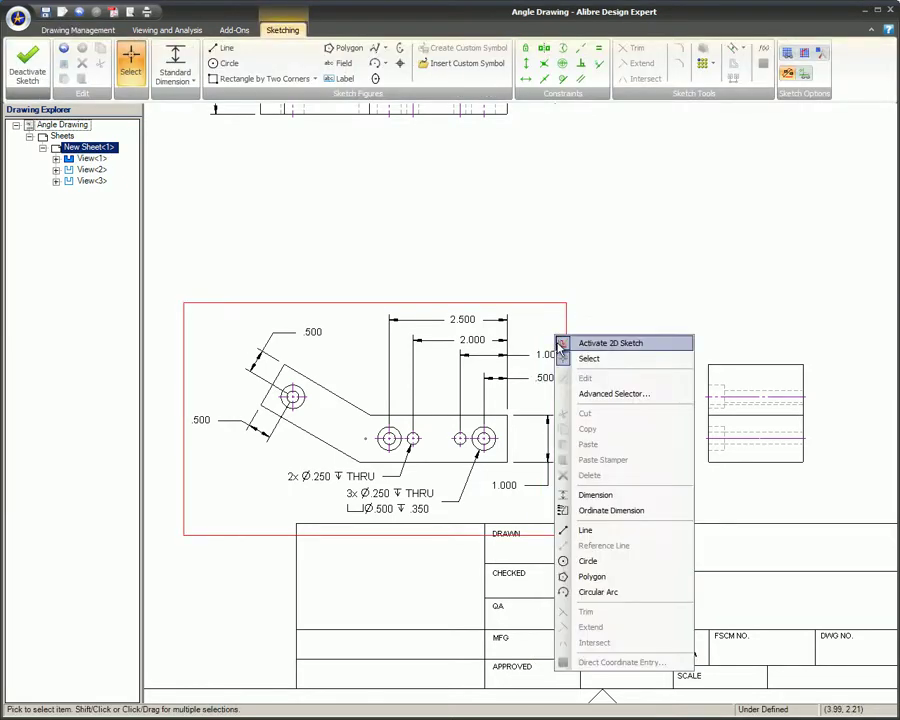
left_click(675, 528)
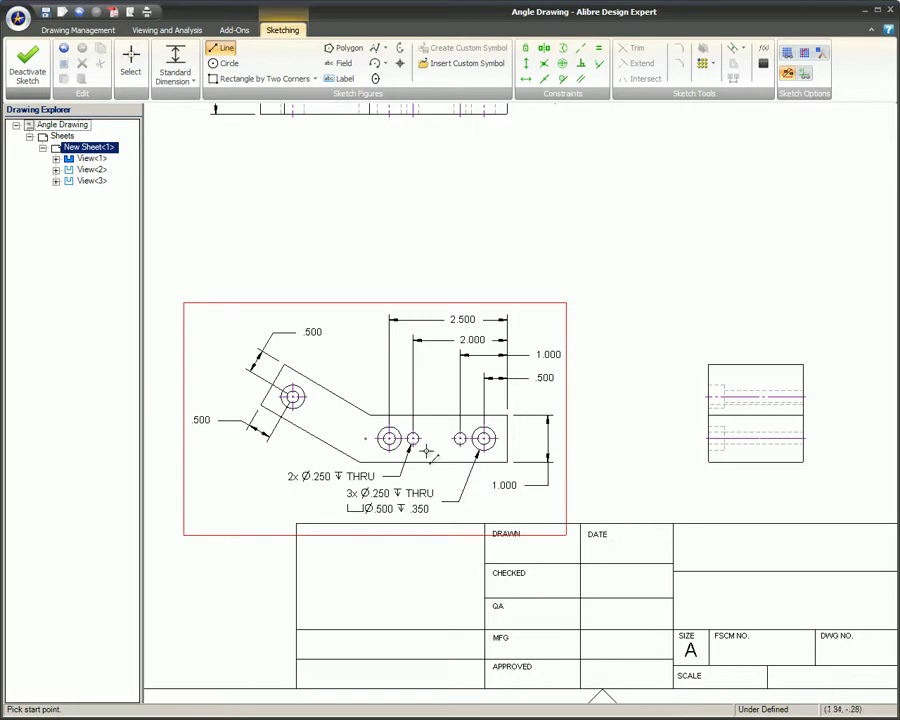
left_click(366, 438)
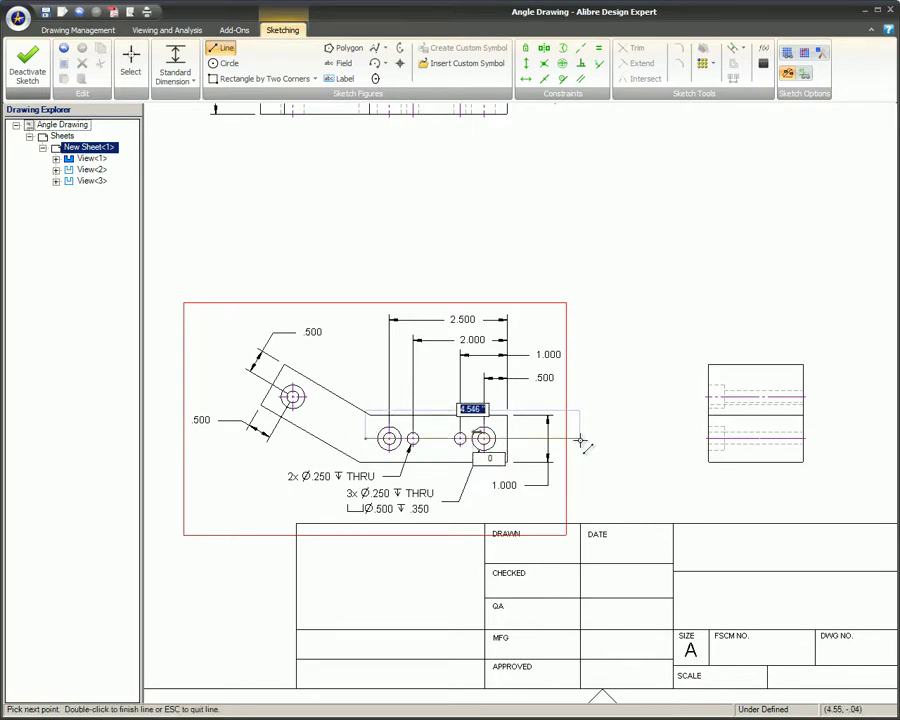
double_click(580, 440)
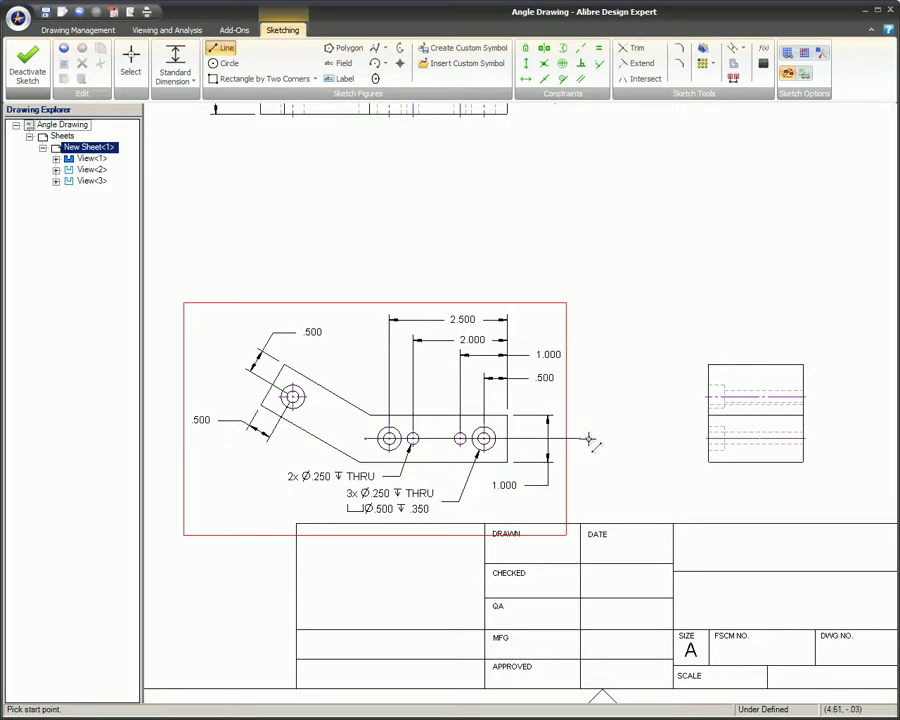
Step: Start a second, angled line from the hole centreline, then cancel the unfinished line
right_click(594, 437)
left_click(662, 586)
left_click(365, 438)
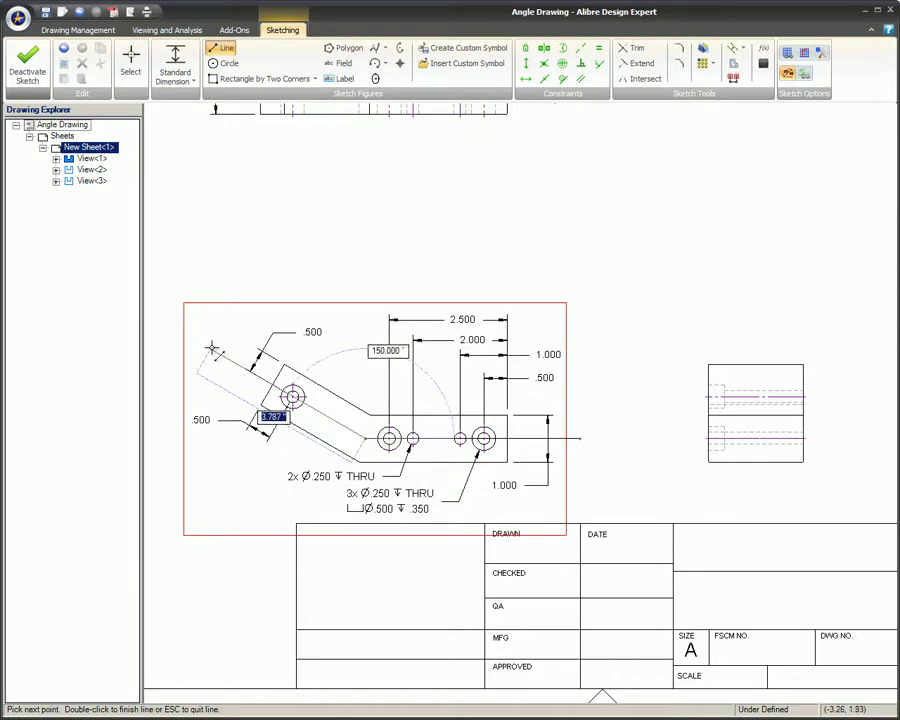
key("Escape")
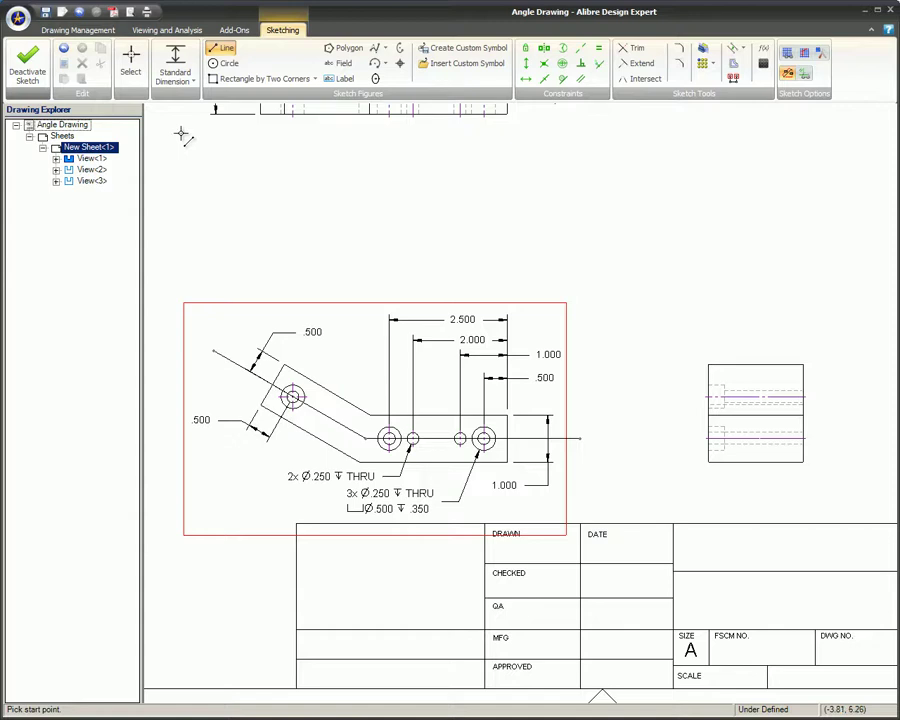
Step: Create Section A-A from the sketched bent line, set its viewing direction, and place it above the front view
left_click(100, 32)
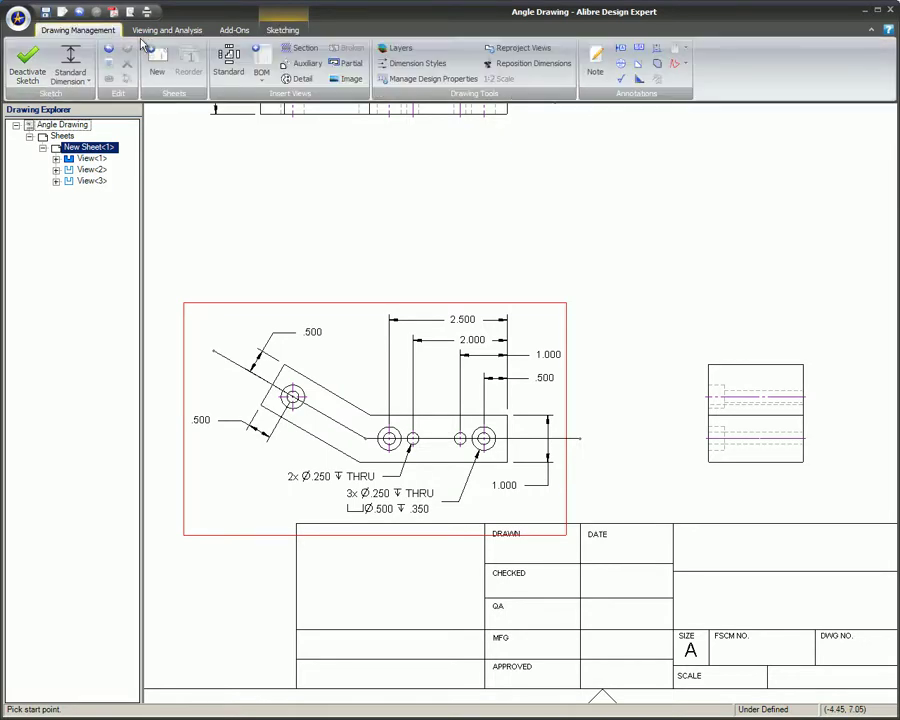
left_click(304, 55)
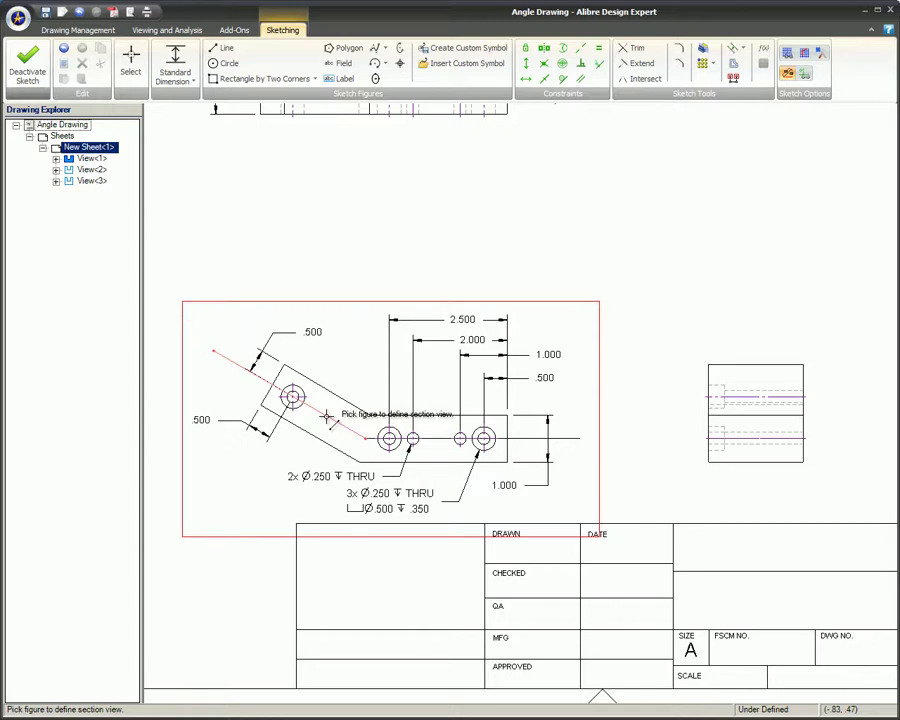
left_click(326, 416)
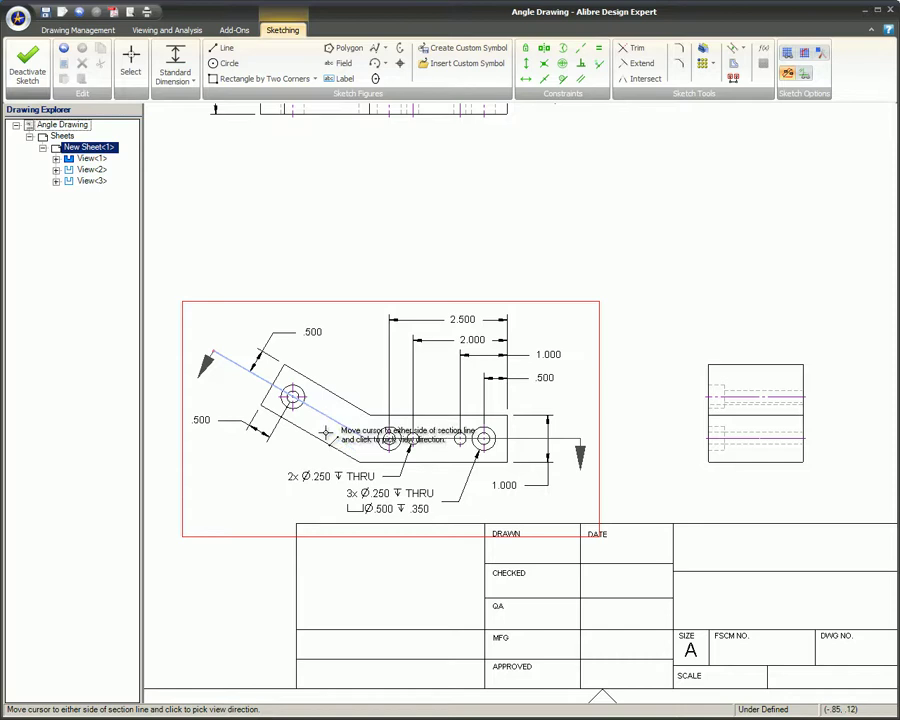
left_click(345, 376)
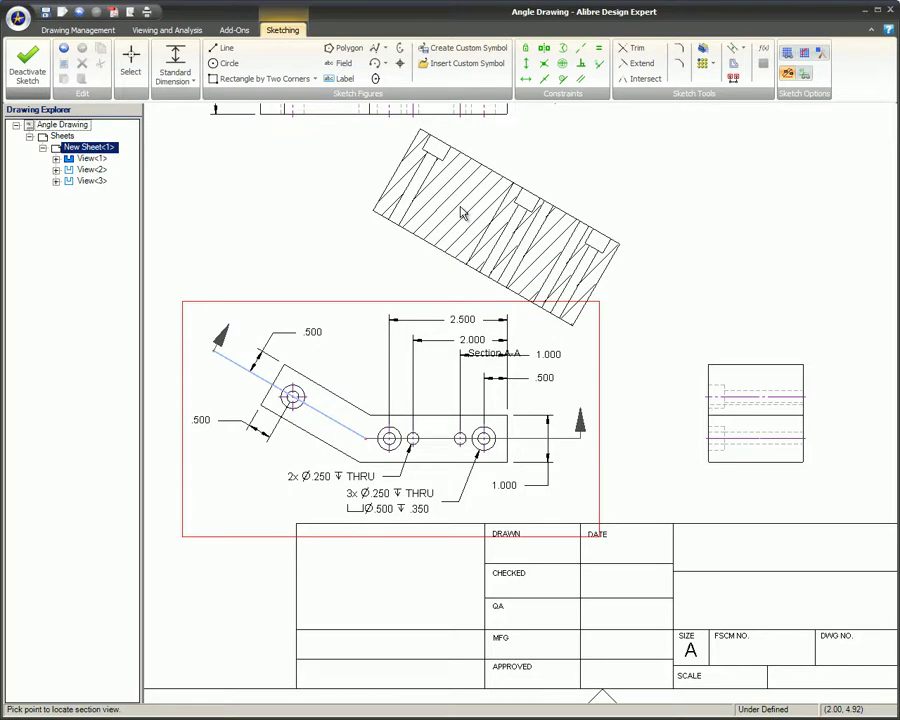
left_click(462, 213)
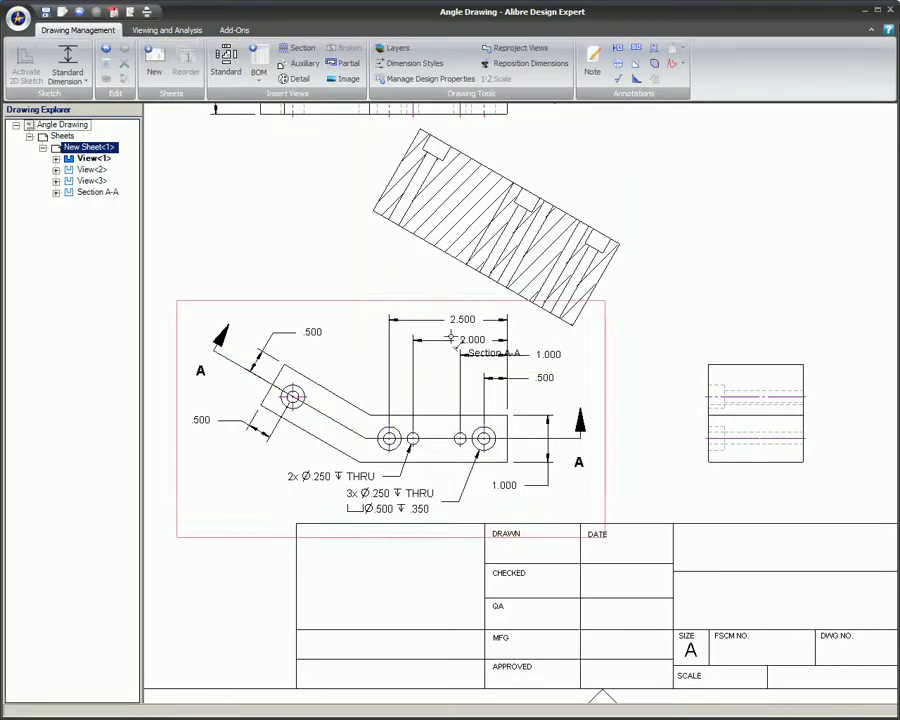
Step: Move the Section A-A caption below the view, then delete the section line and undo the deletion
left_click_drag(484, 362, 422, 285)
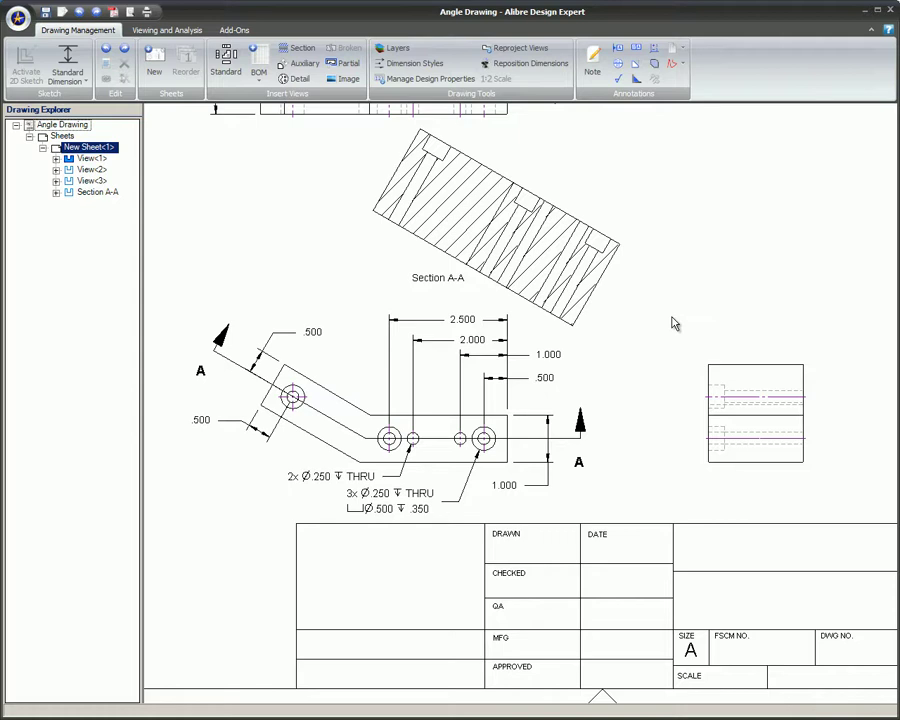
right_click(572, 443)
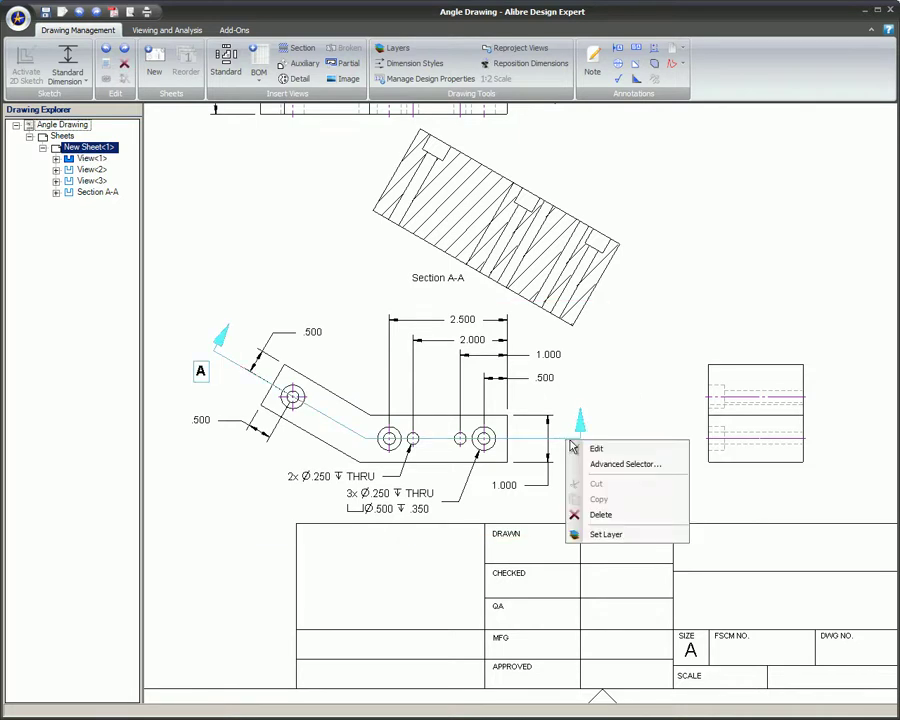
left_click(627, 515)
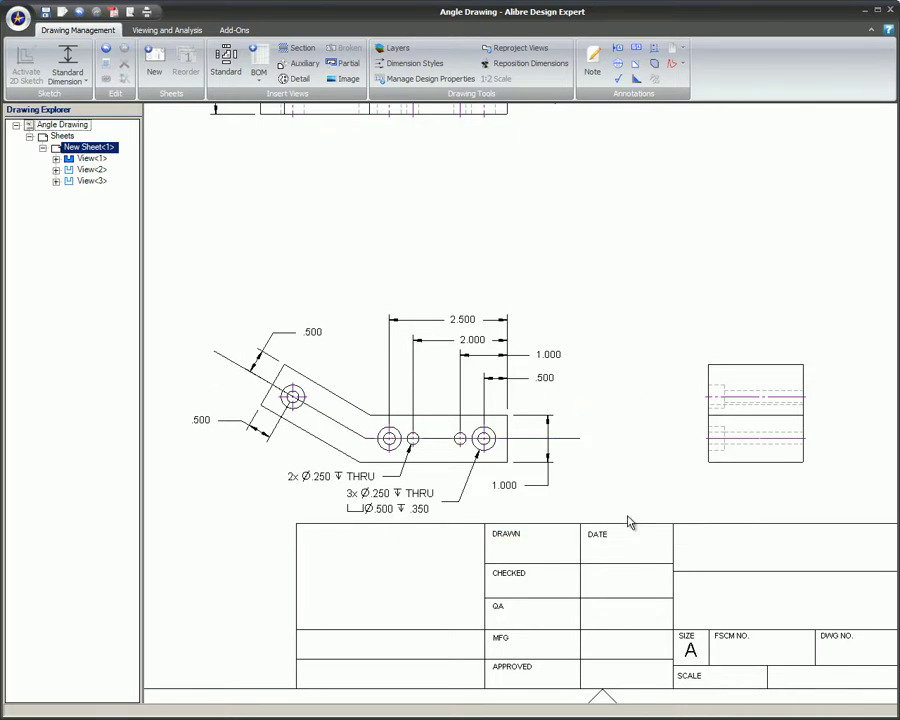
key("ctrl+z")
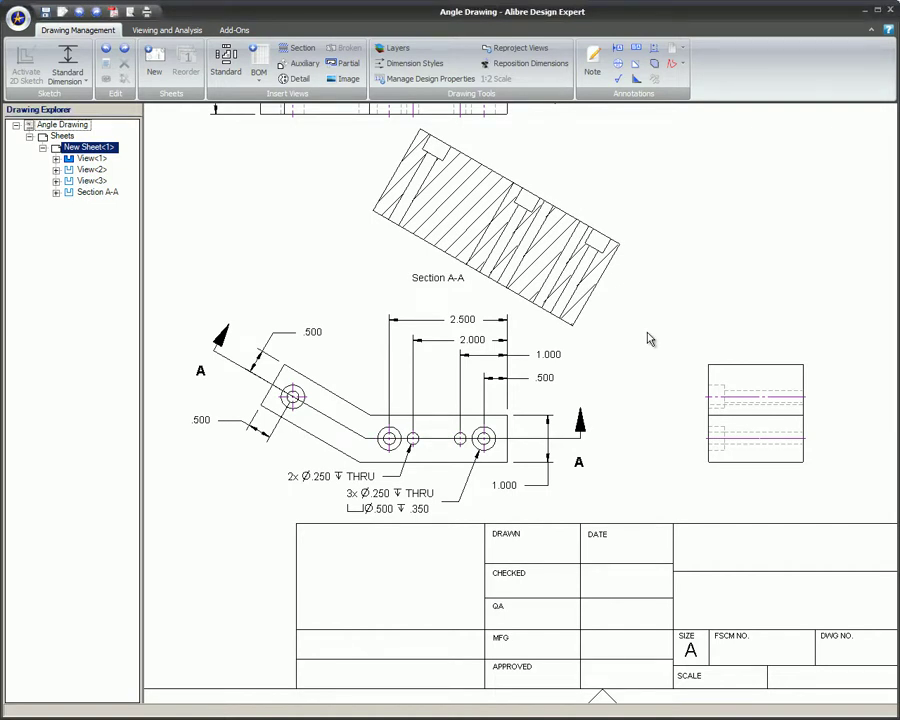
Step: Reverse the viewing direction of the Section A-A view
right_click(463, 217)
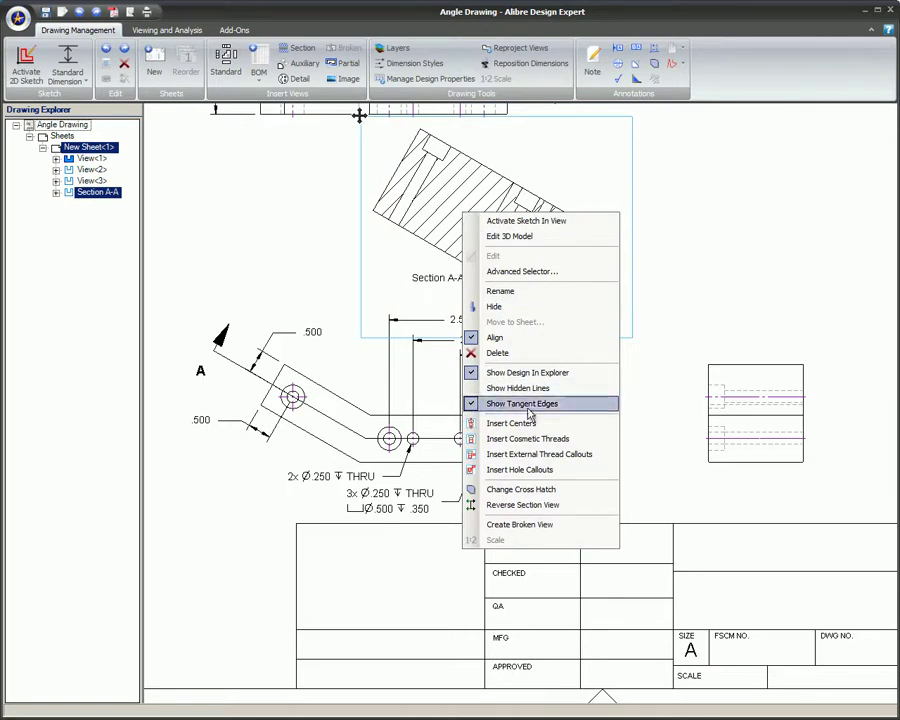
left_click(583, 510)
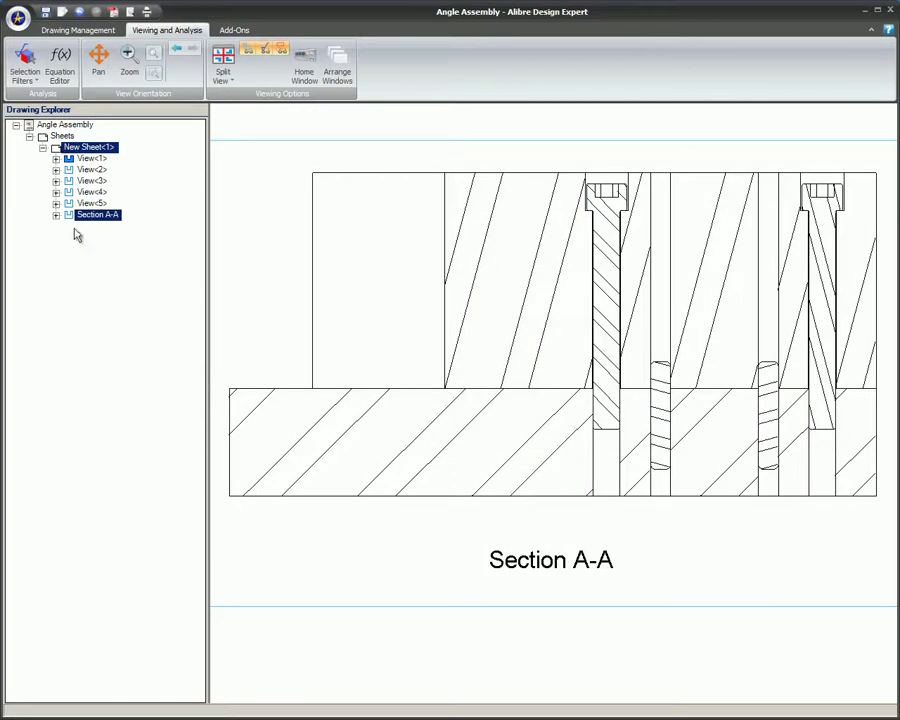
Step: Give the Angle Part its own cross hatch, turning off Use Model Pattern, with scale .80 and 23° angle
left_click(56, 215)
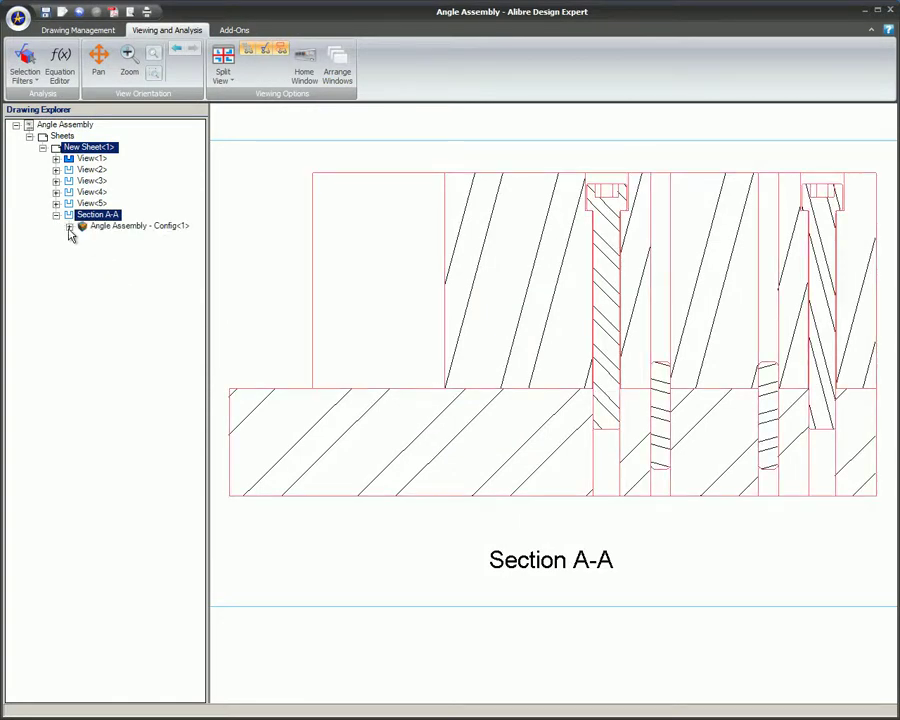
left_click(69, 227)
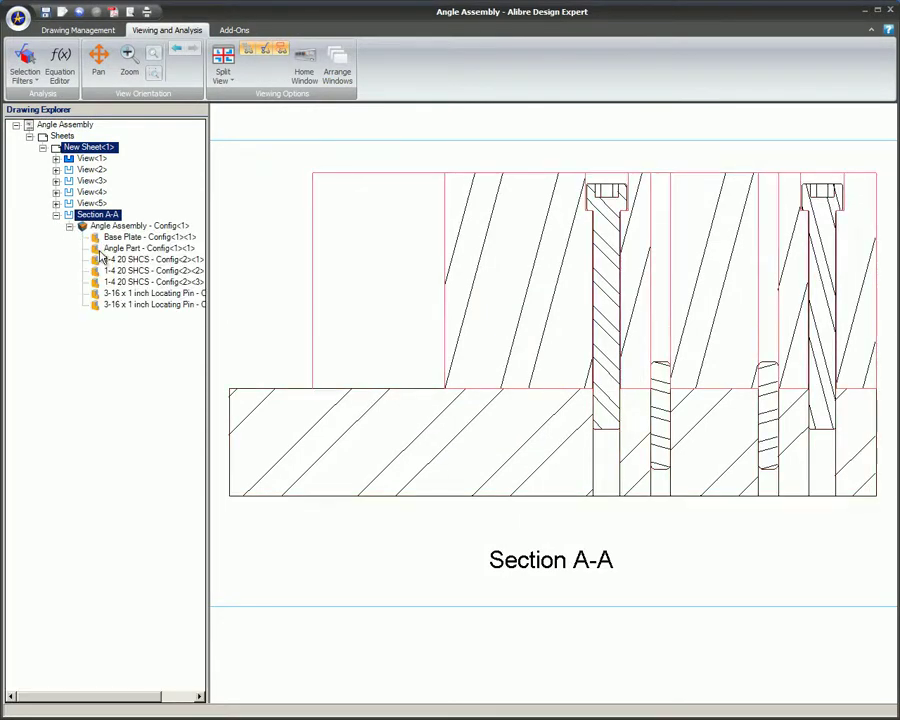
right_click(98, 249)
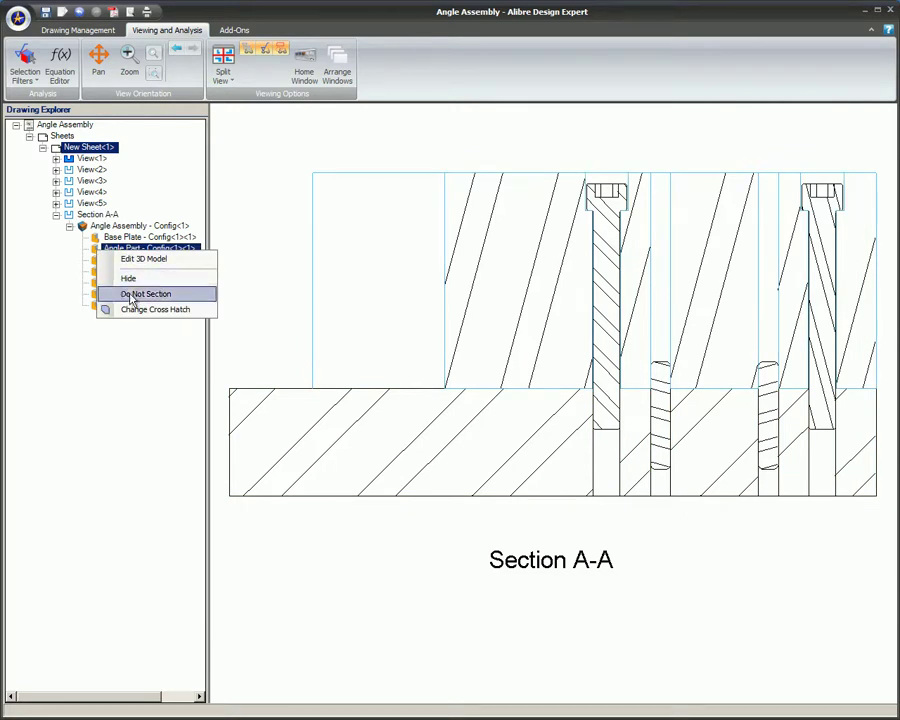
left_click(138, 311)
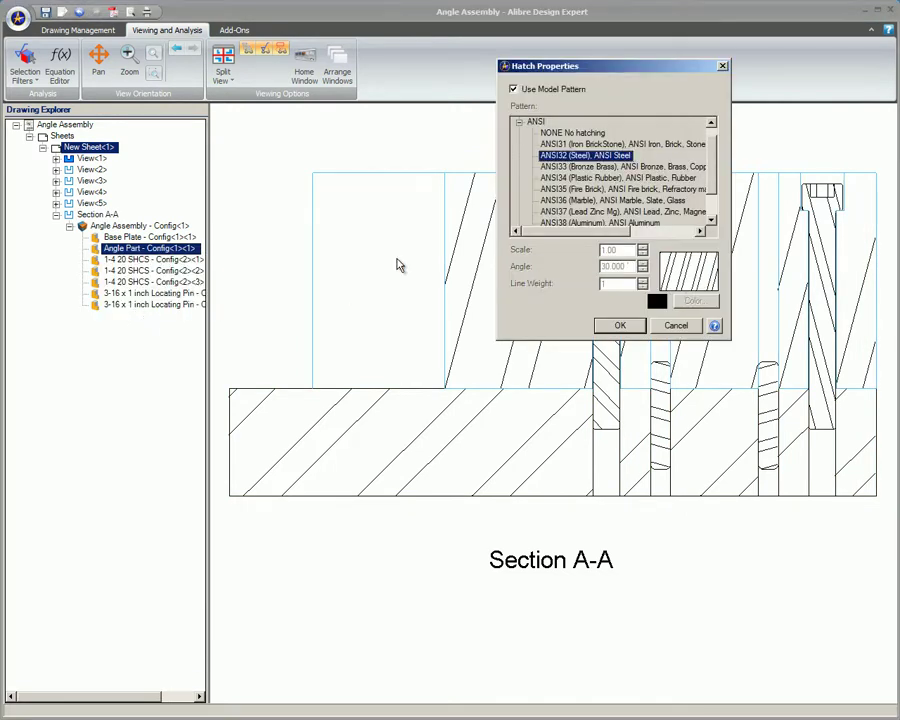
left_click(513, 90)
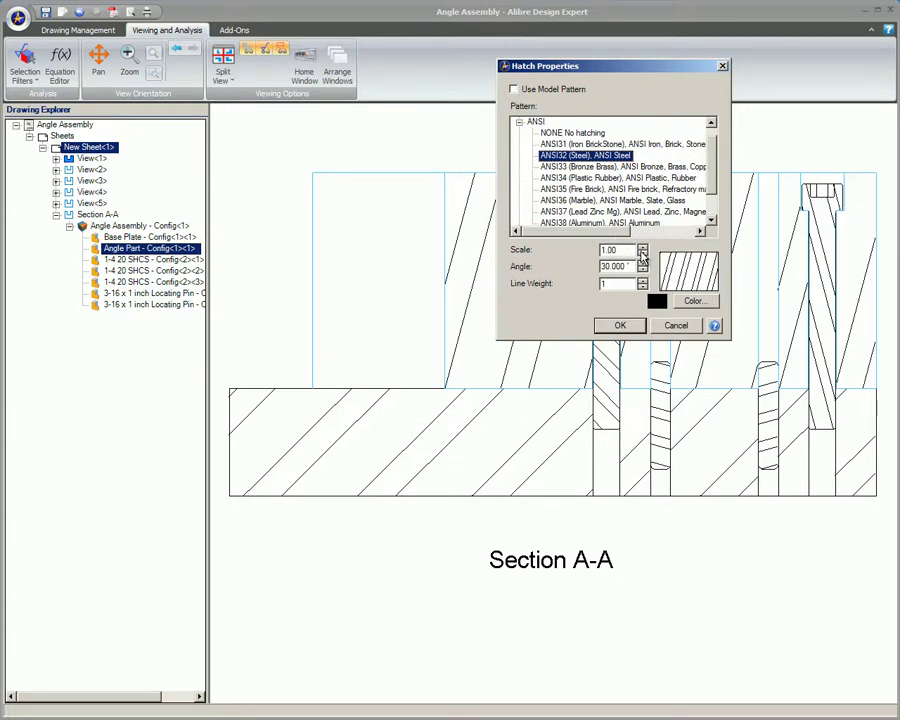
left_click(643, 256)
left_click(643, 256)
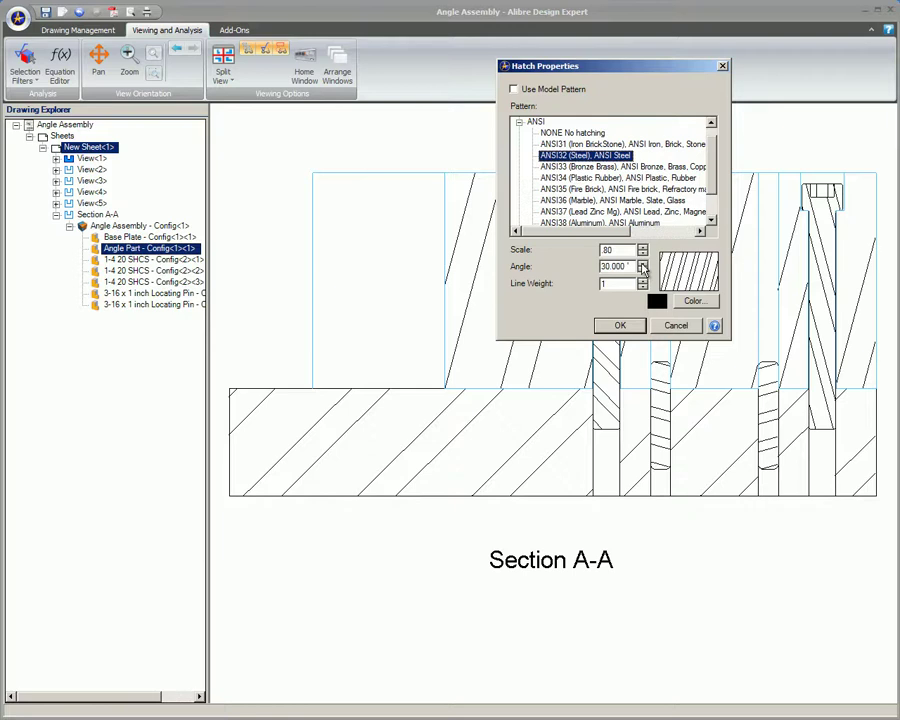
left_click(643, 271)
left_click(643, 271)
left_click(643, 271)
left_click(643, 271)
left_click(643, 271)
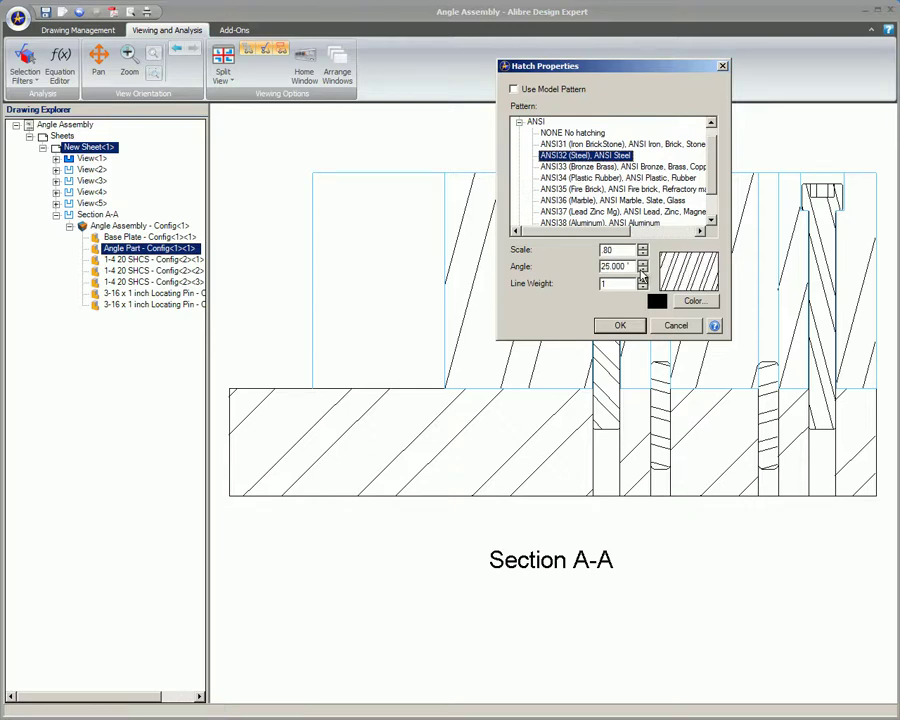
left_click(642, 271)
left_click(642, 271)
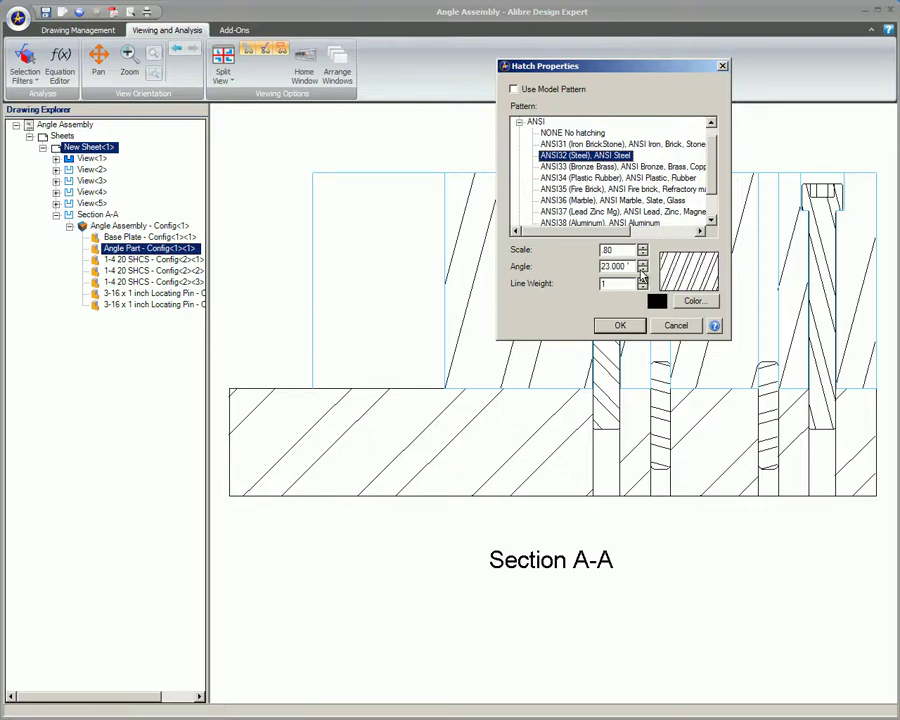
left_click(628, 326)
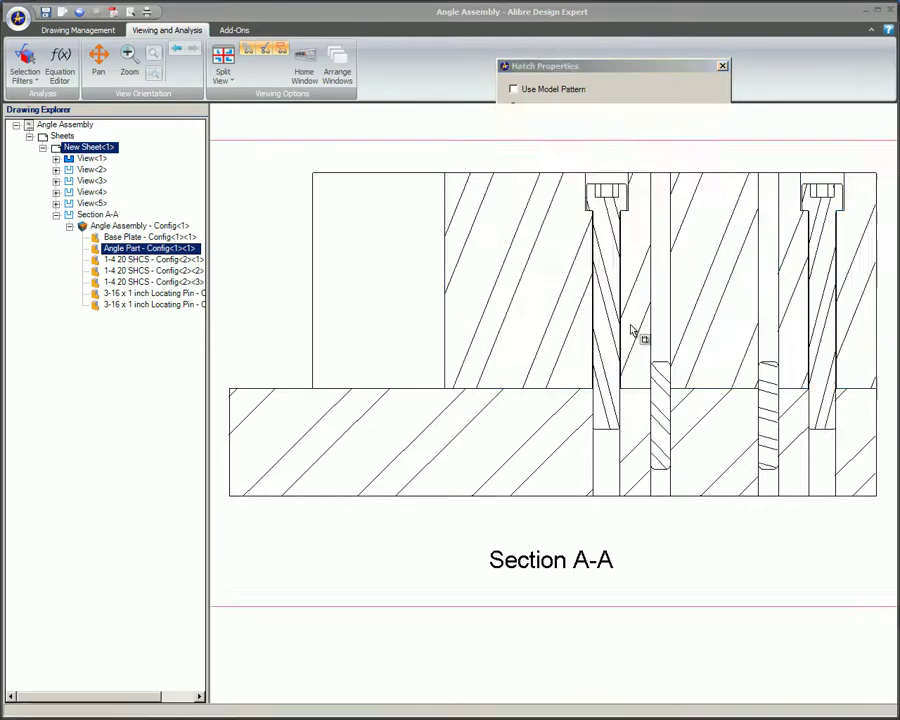
left_click(358, 277)
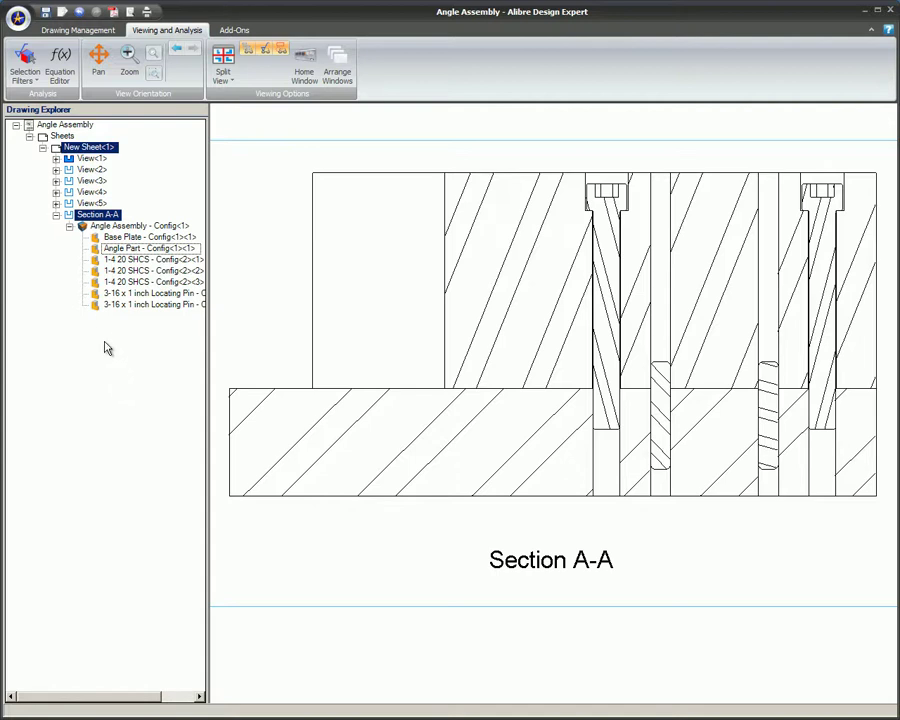
right_click(97, 271)
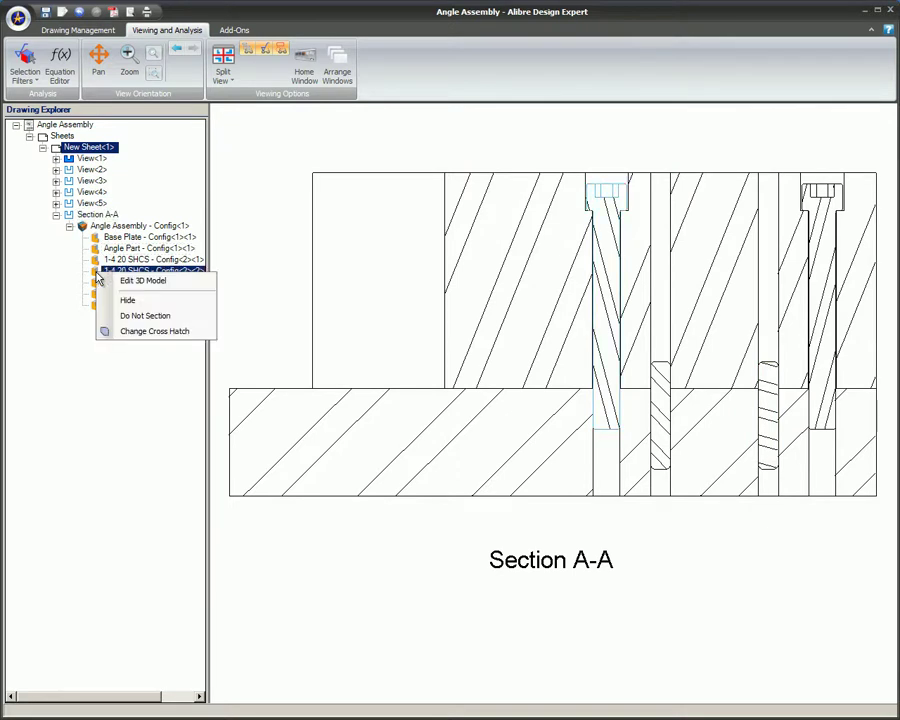
left_click(146, 315)
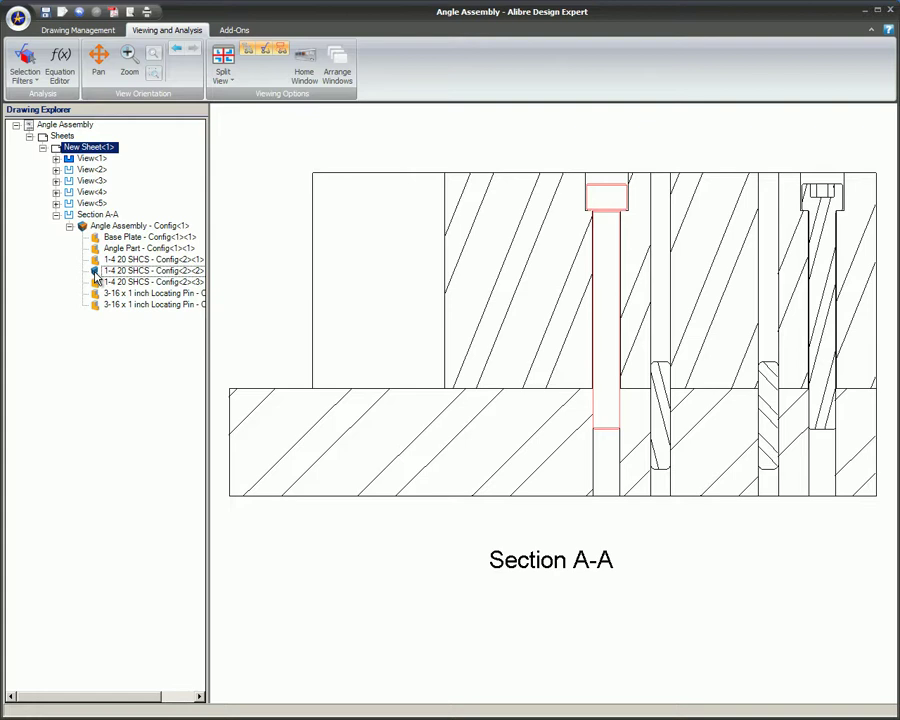
right_click(95, 275)
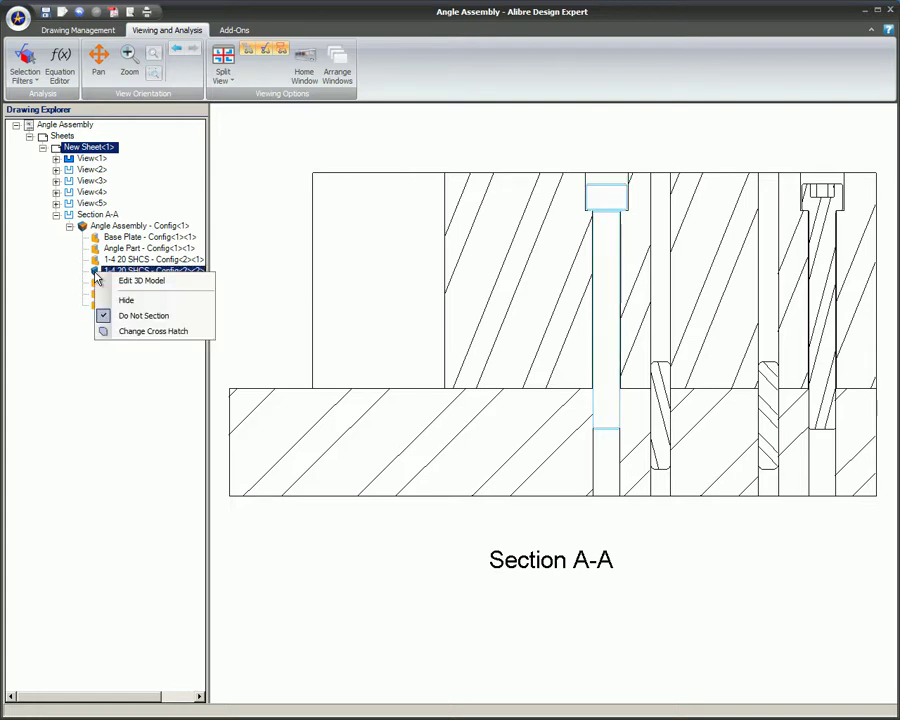
left_click(180, 318)
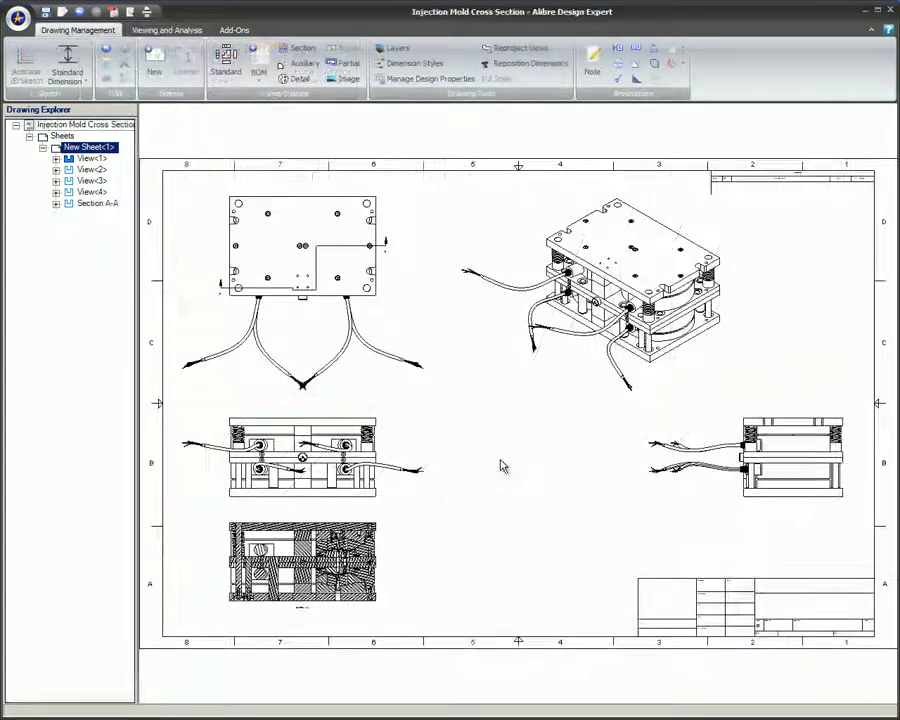
Step: Sketch a vertical line through the mold's front view
right_click(400, 445)
left_click(475, 411)
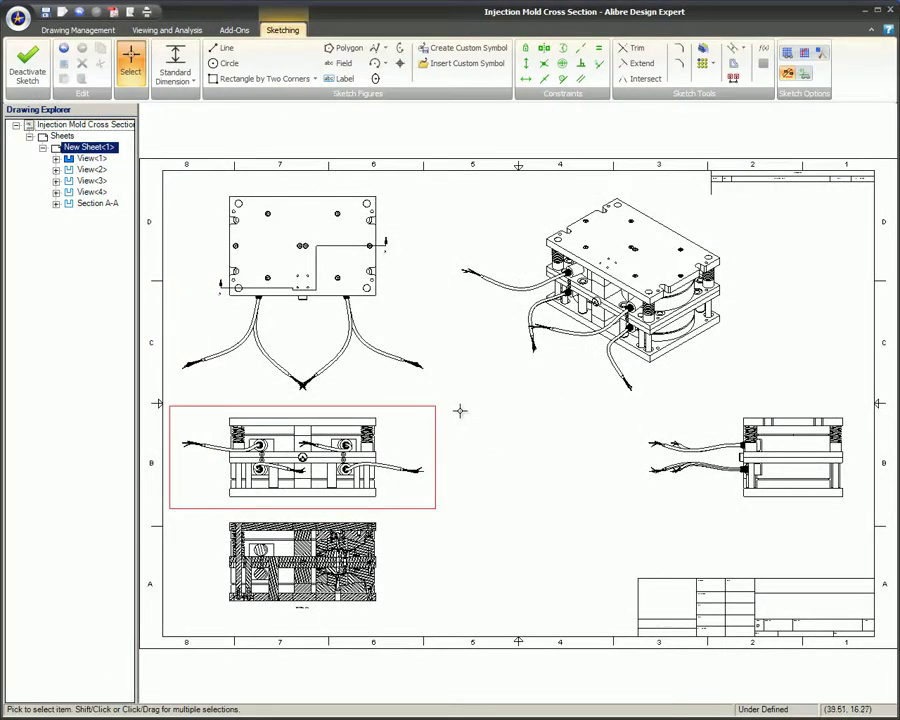
right_click(427, 437)
left_click(474, 583)
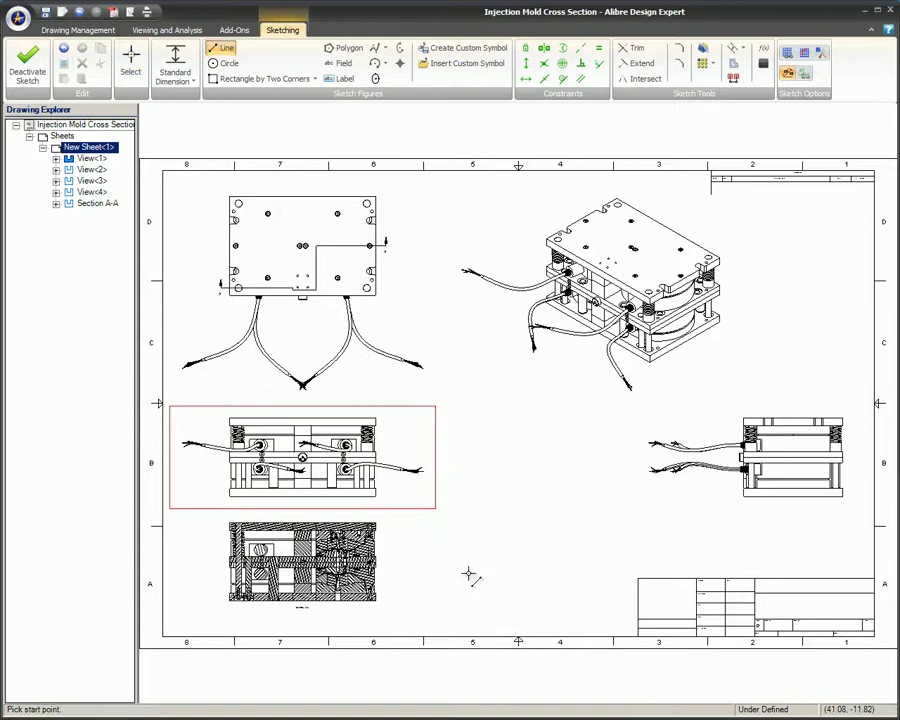
left_click(260, 447)
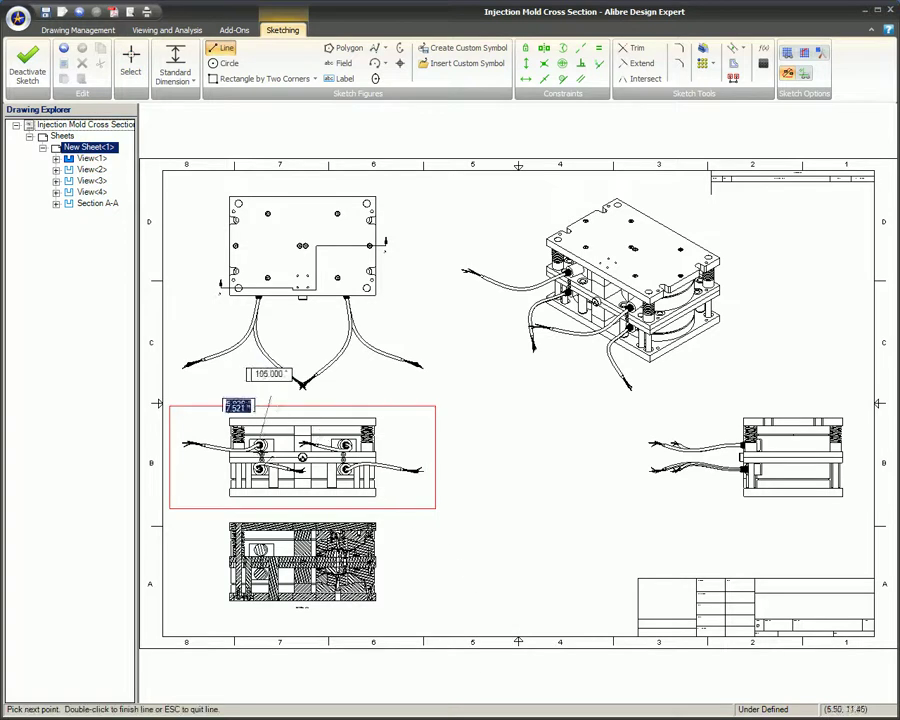
double_click(270, 507)
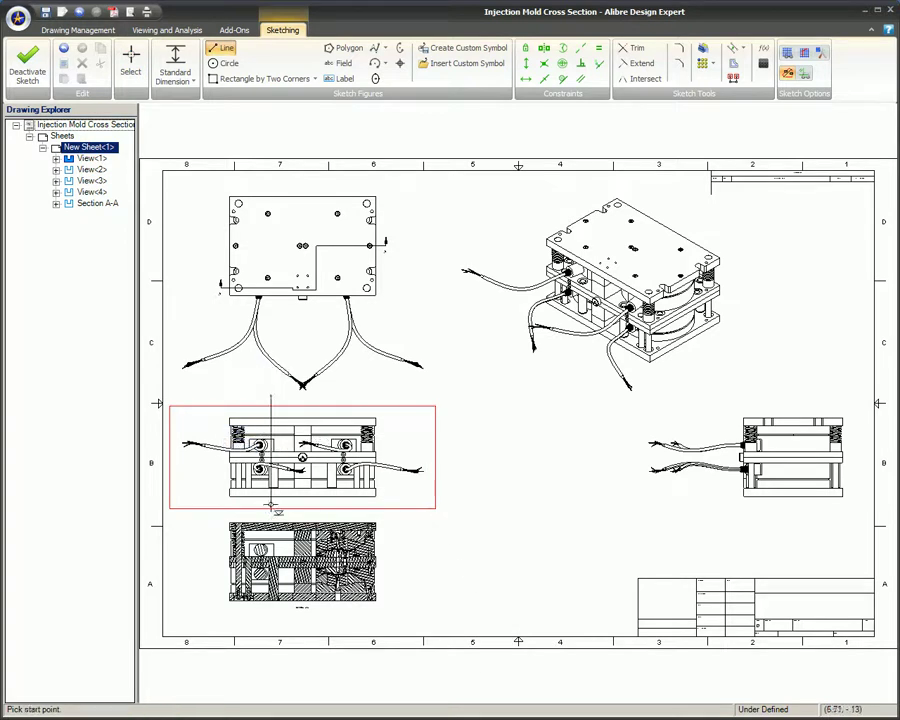
Step: Create Section B-B from the vertical line and place it in the middle of the sheet
left_click(80, 30)
left_click(287, 55)
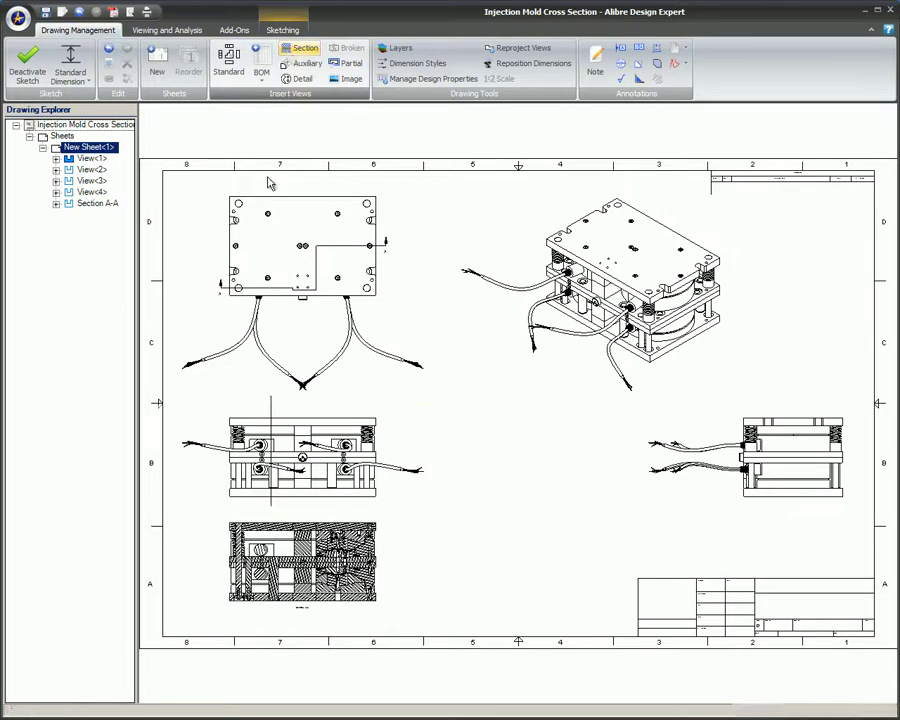
left_click(265, 470)
left_click(274, 410)
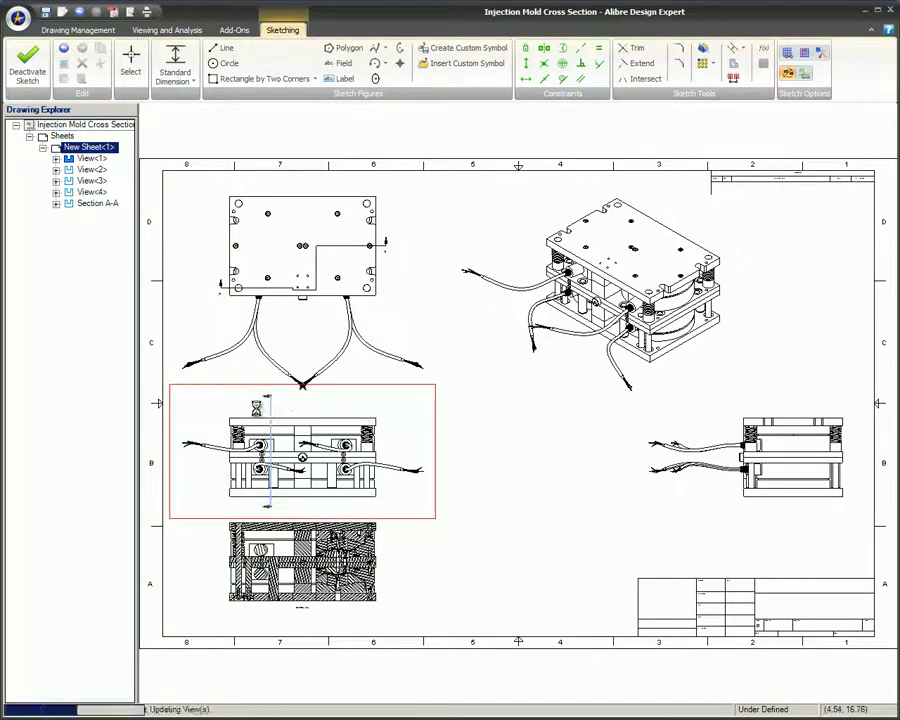
left_click(531, 430)
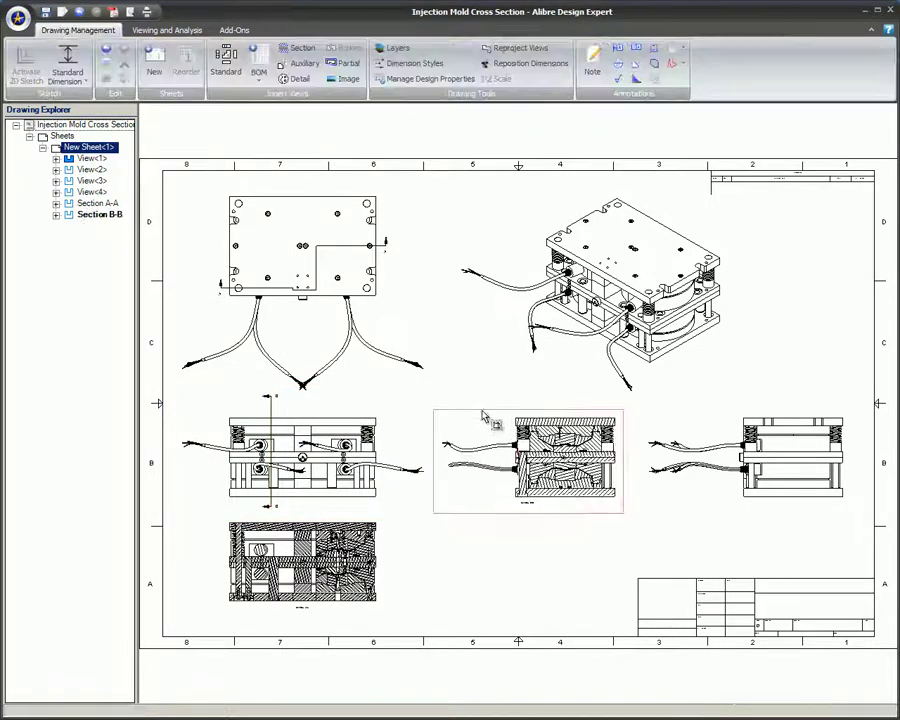